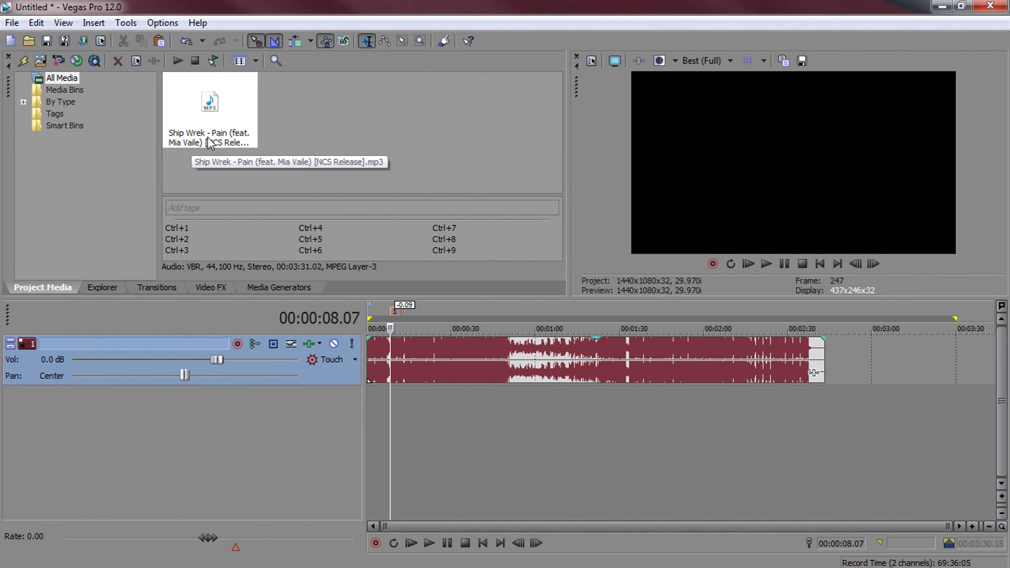
Step: Split the song clip at the drop, 00:00:08.07
click(387, 371)
scroll(399, 373, up, 5)
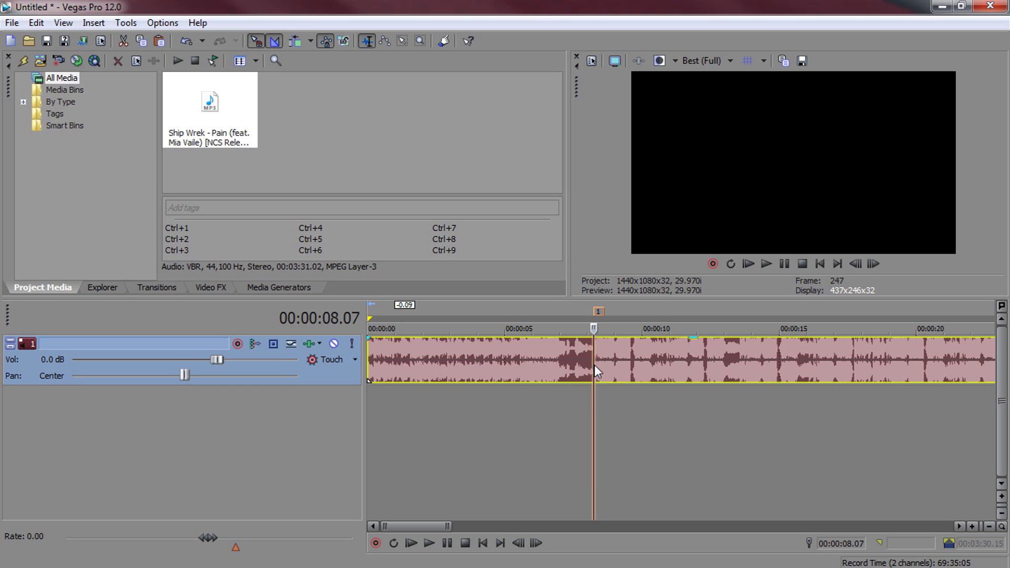
scroll(595, 350, up, 3)
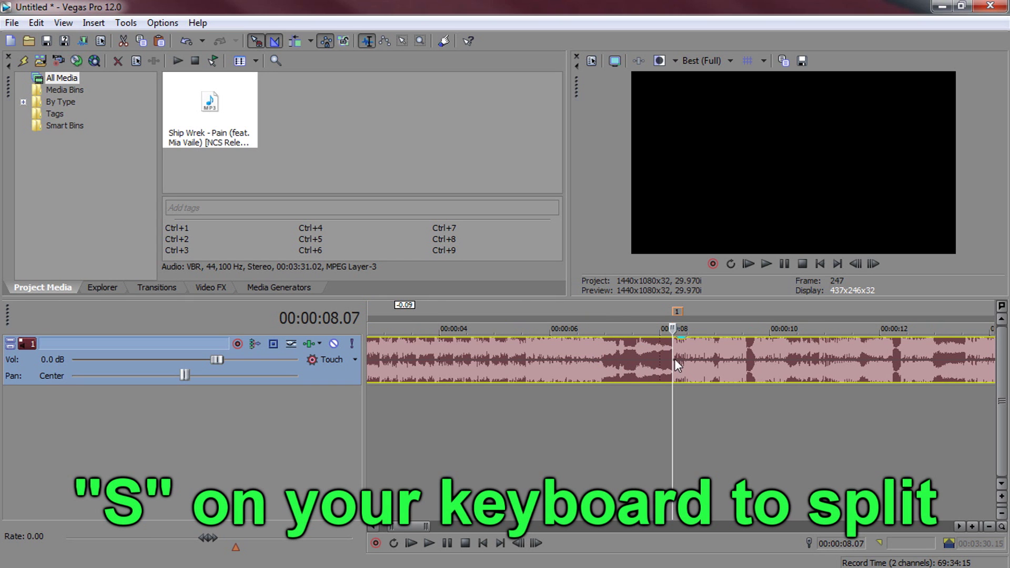
key(s)
Step: Insert a new audio track and move the build-up piece onto it
click(657, 360)
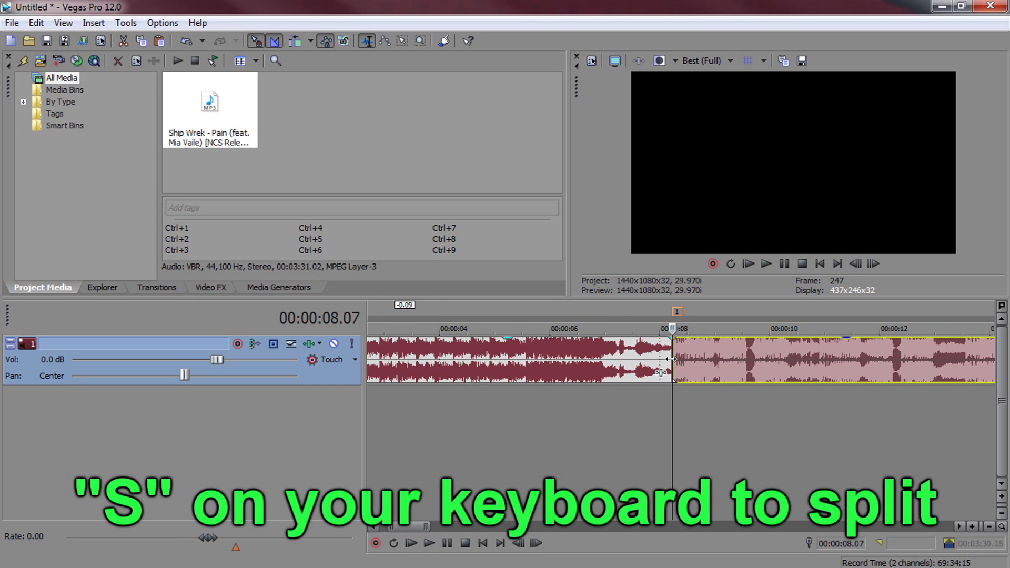
scroll(657, 359, down, 3)
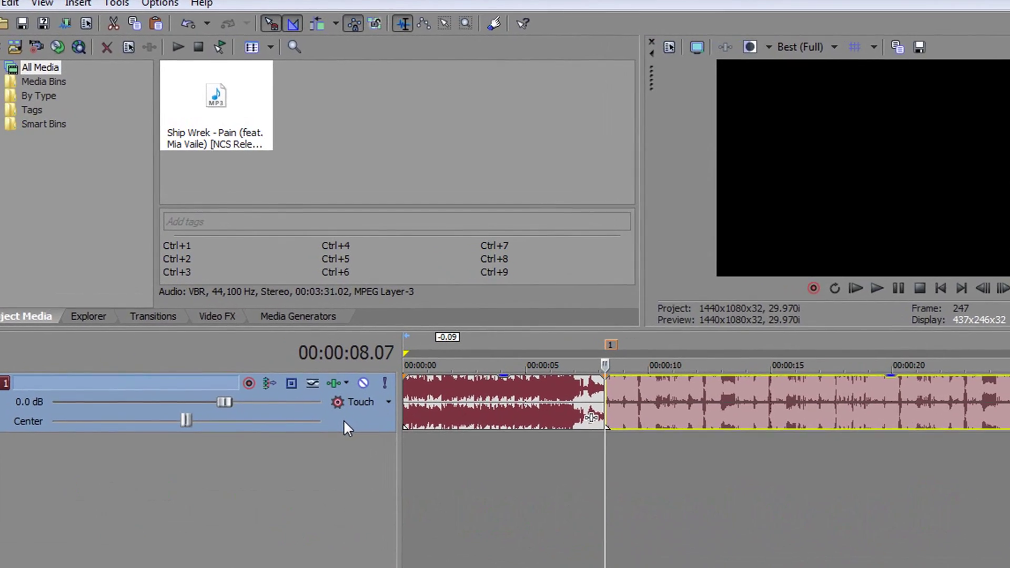
right_click(343, 419)
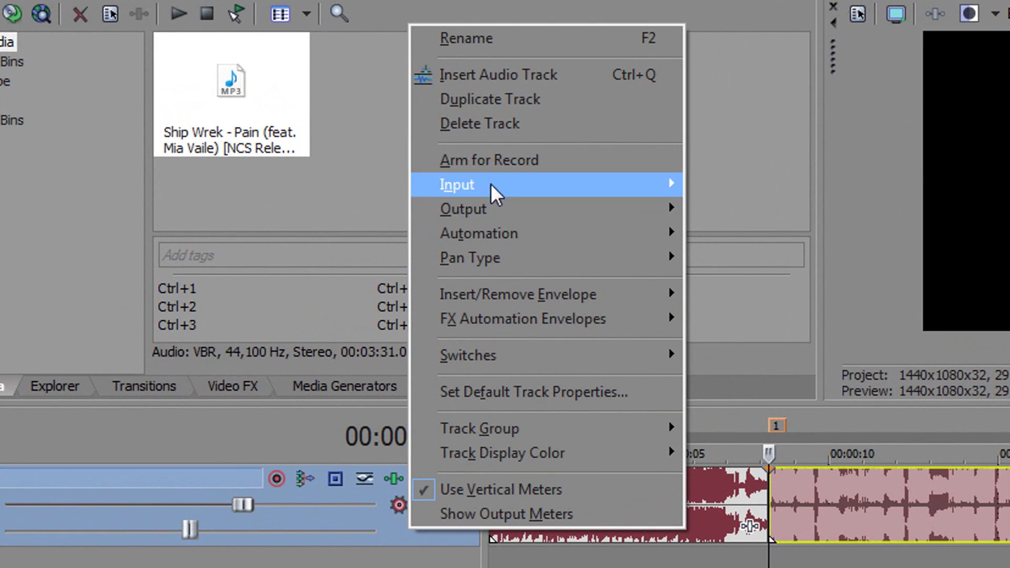
click(498, 78)
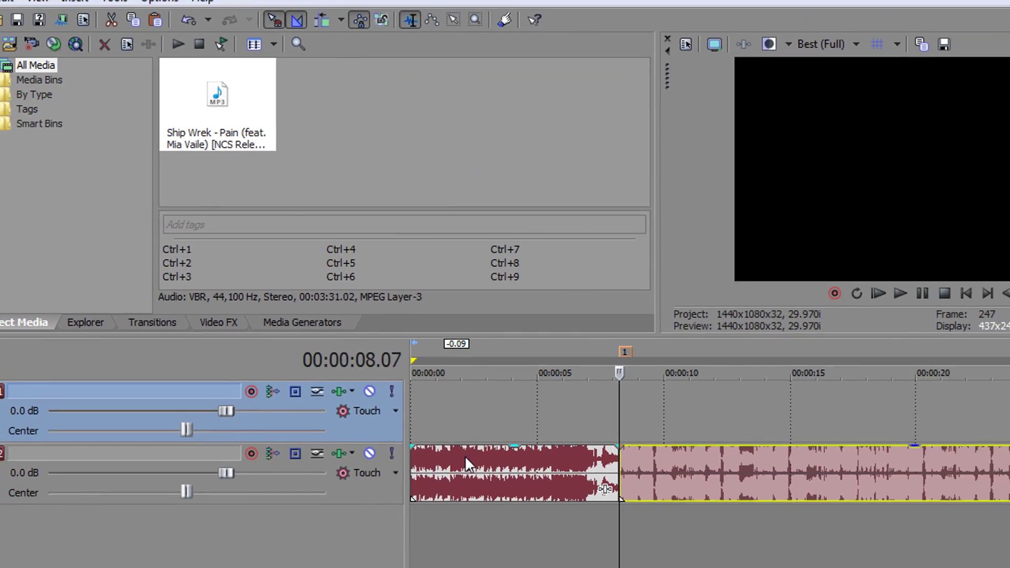
click(398, 410)
drag(444, 410, 447, 349)
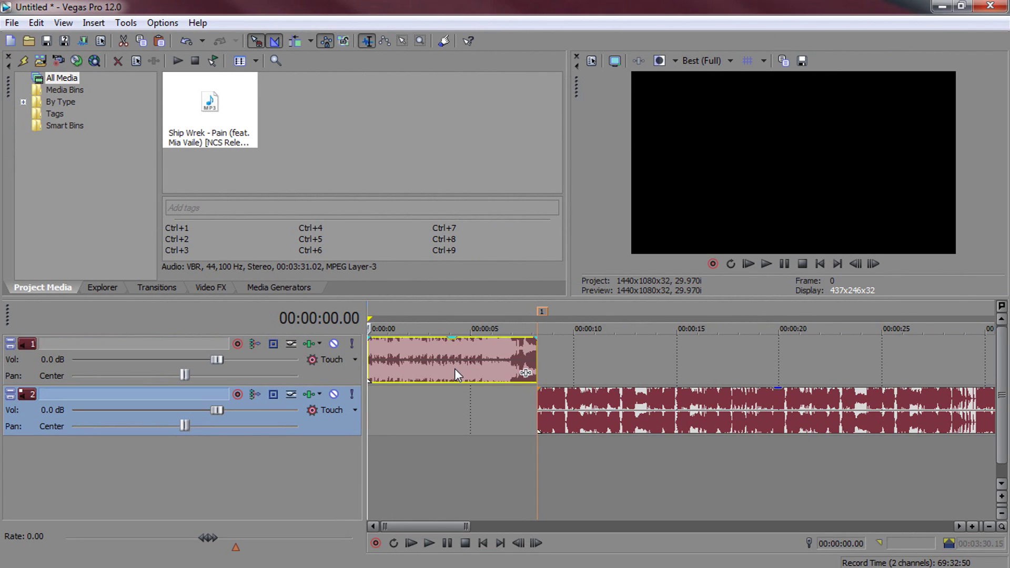
Step: Add Track EQ to track 1's effect chain
click(390, 376)
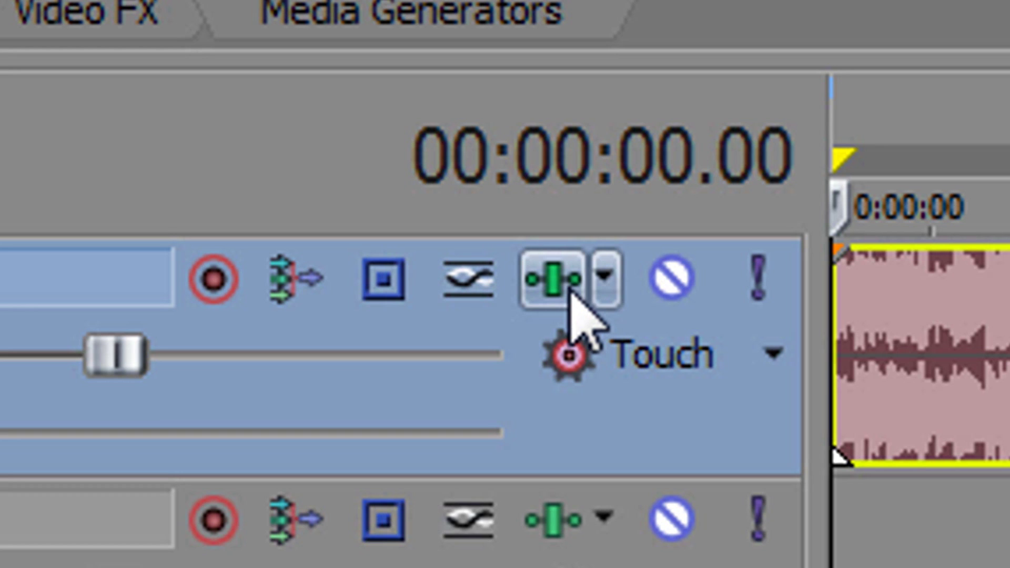
click(311, 345)
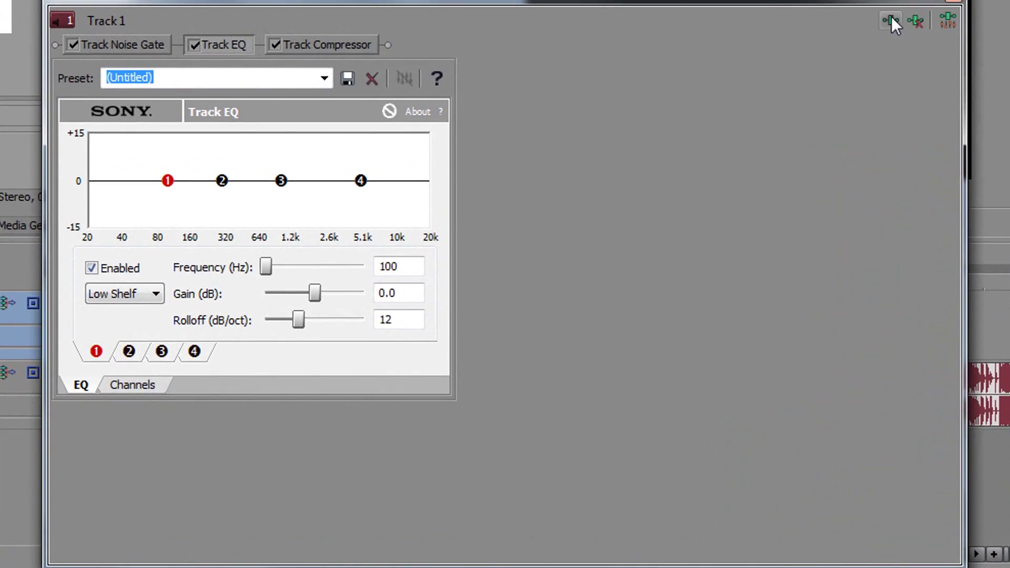
click(891, 19)
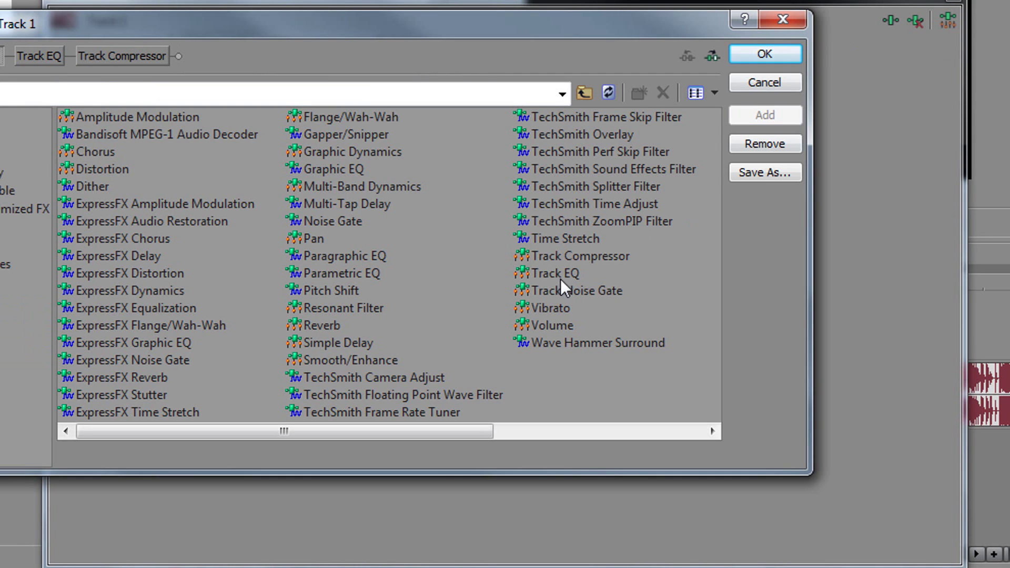
click(547, 272)
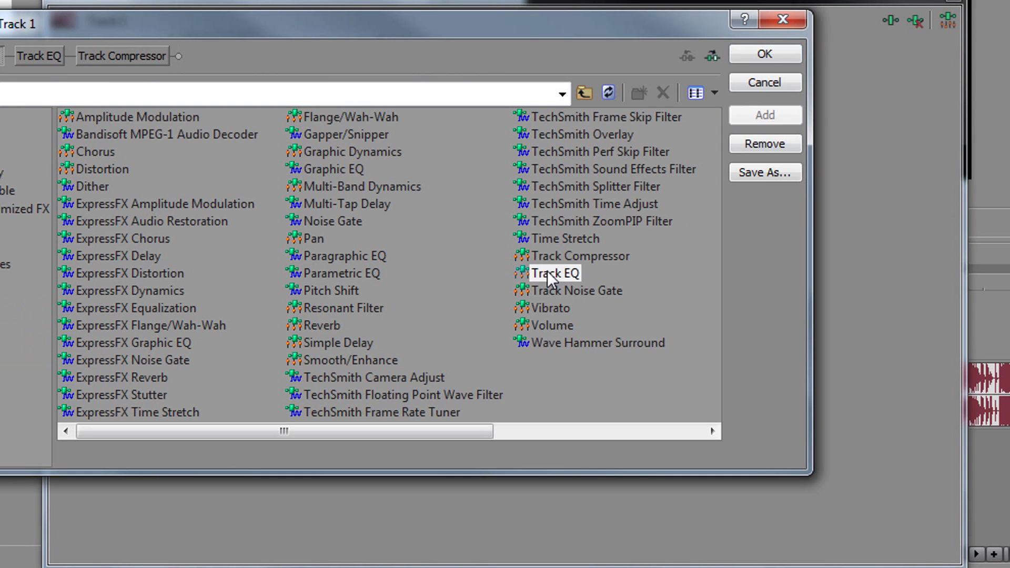
click(771, 53)
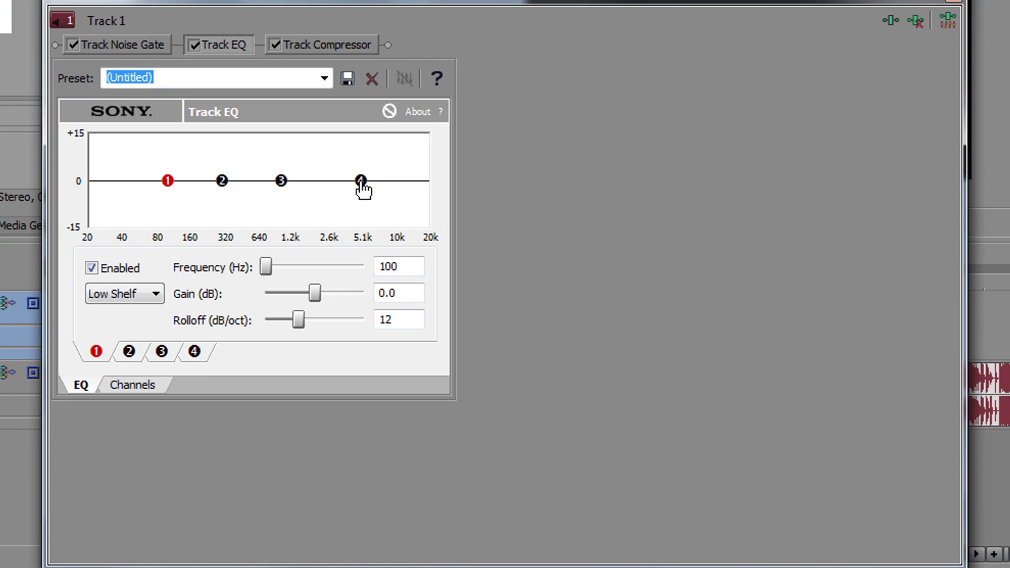
Step: Pull the EQ's band 4 high shelf down to 350 Hz with -Inf gain
click(361, 181)
drag(369, 189, 231, 249)
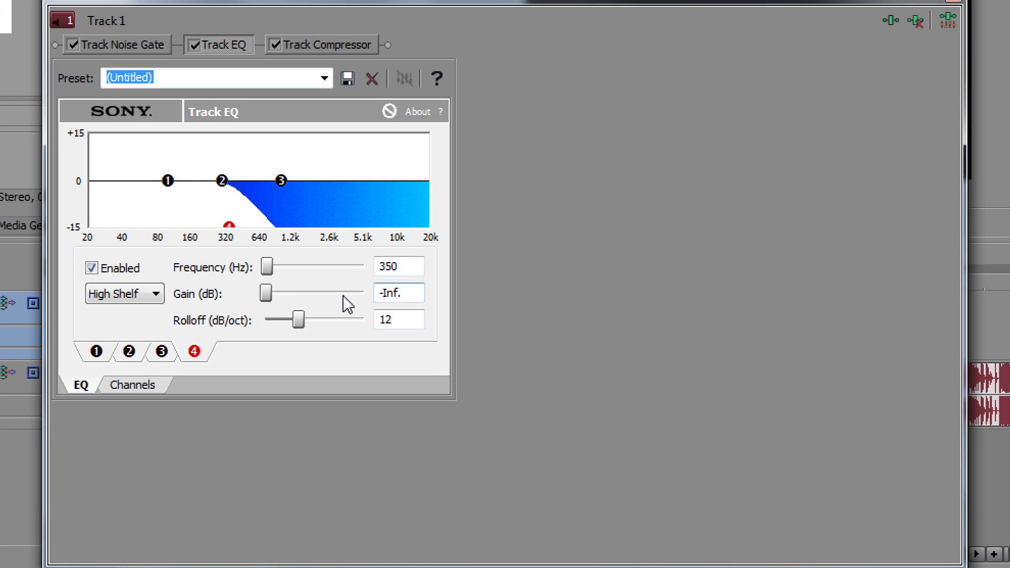
click(951, 39)
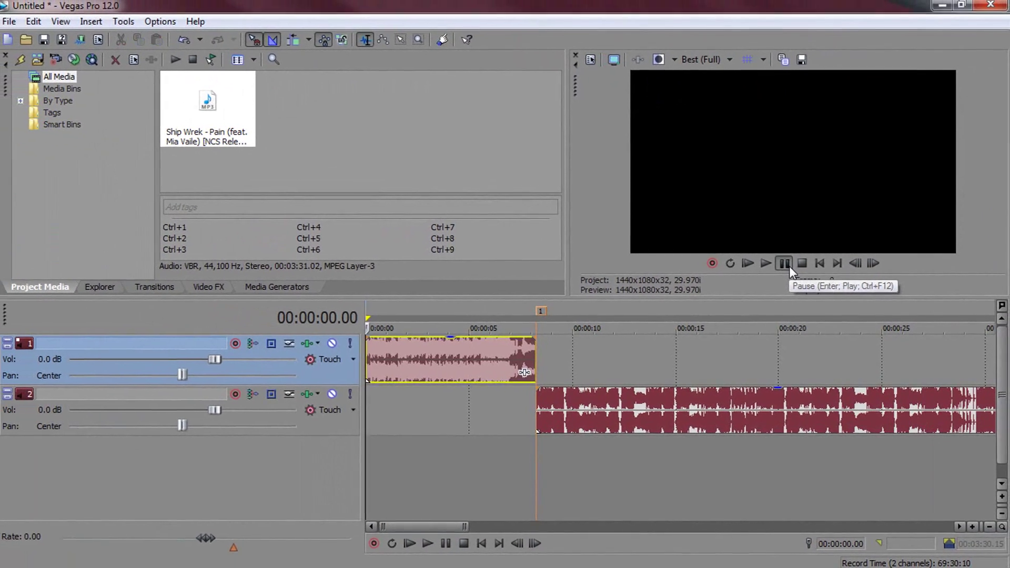
Step: Play the muffled build-up into the drop and stop just after it
click(769, 235)
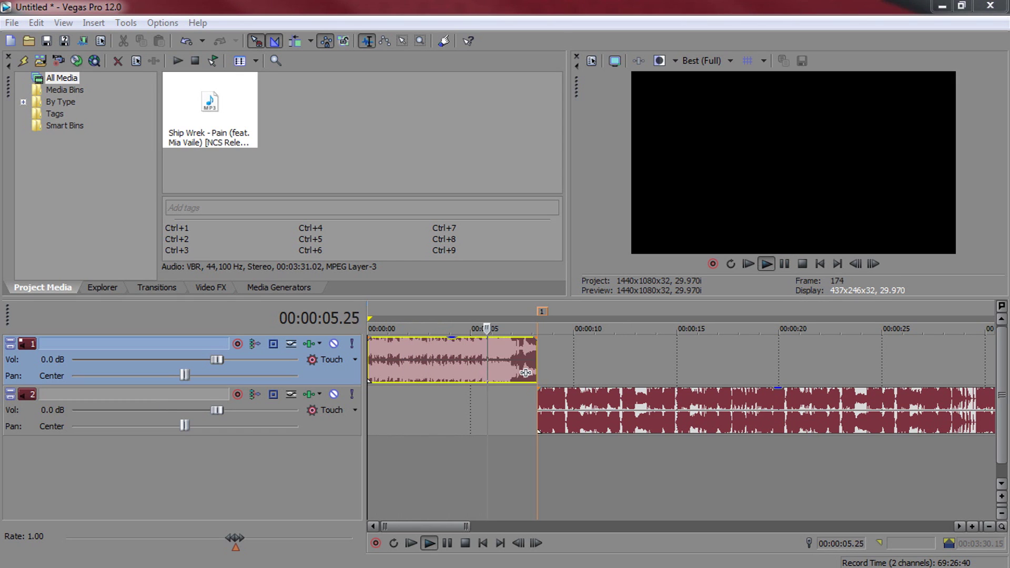
click(690, 229)
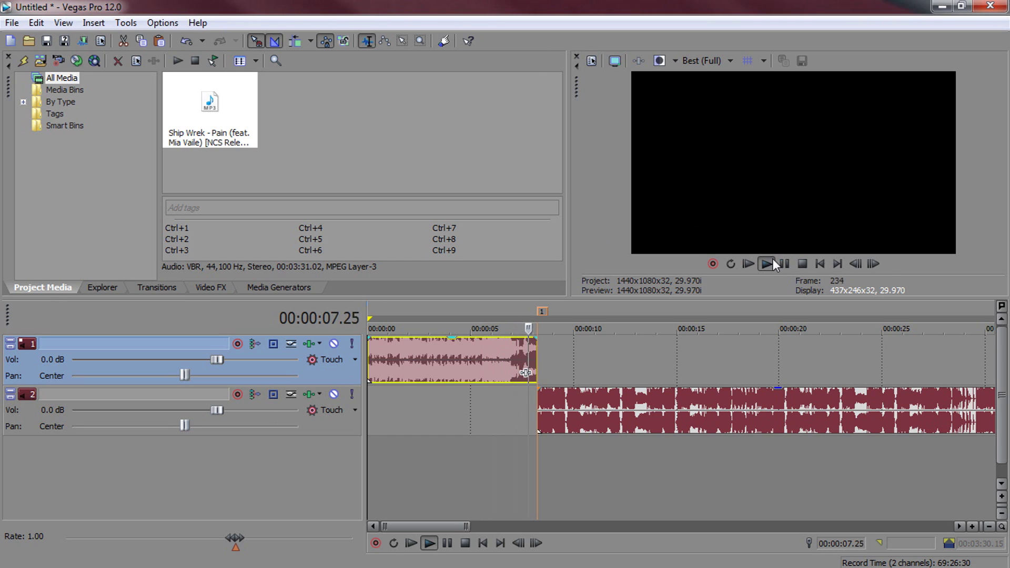
click(786, 263)
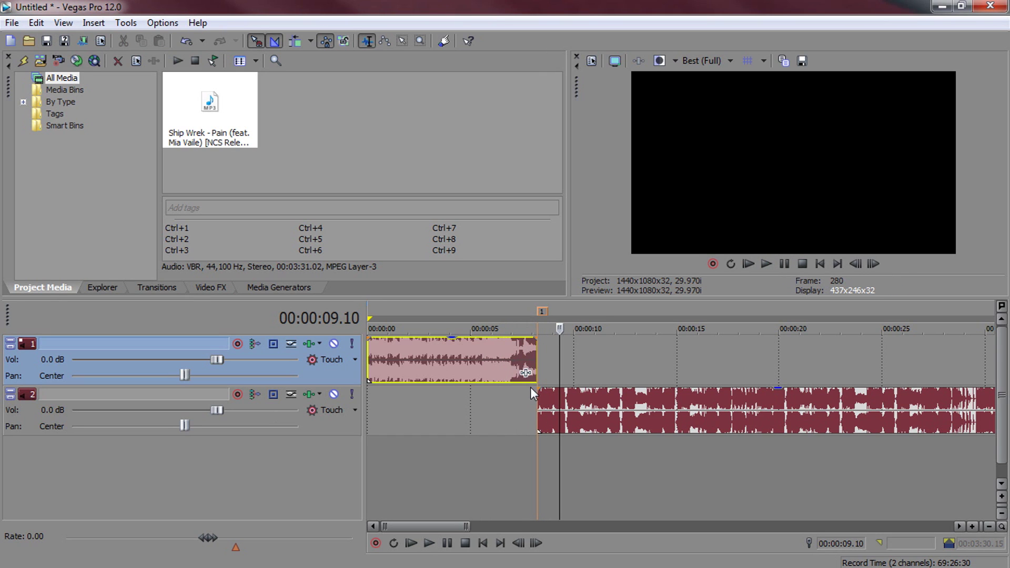
Step: Give the build-up event on track 1 a fade-out of about 1 second
click(509, 360)
click(552, 407)
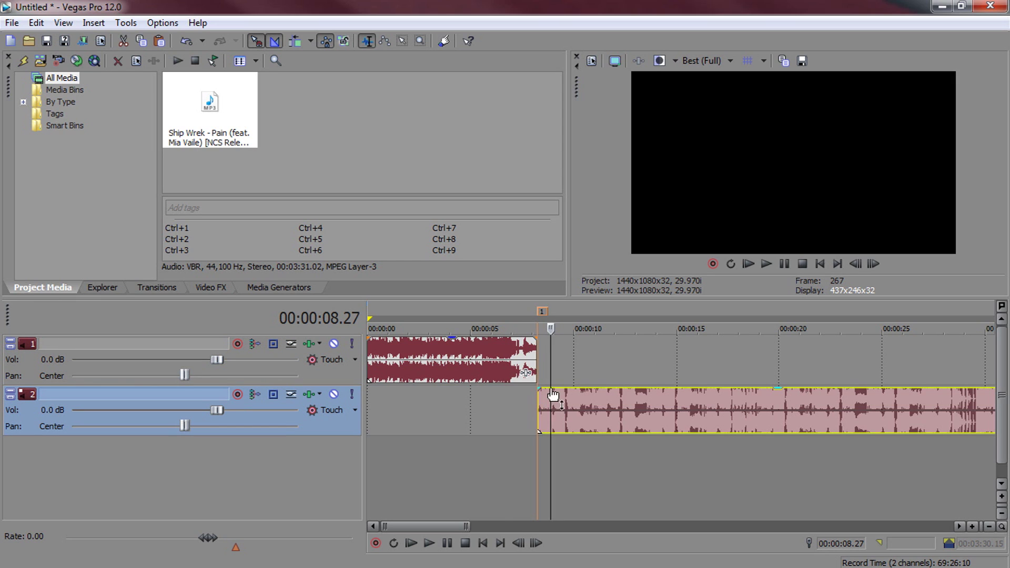
mouse_move(535, 337)
mouse_down()
mouse_move(509, 338)
mouse_move(518, 337)
mouse_up()
Step: Slide the drop clip under the build-up's fade and preview the overlap
click(516, 347)
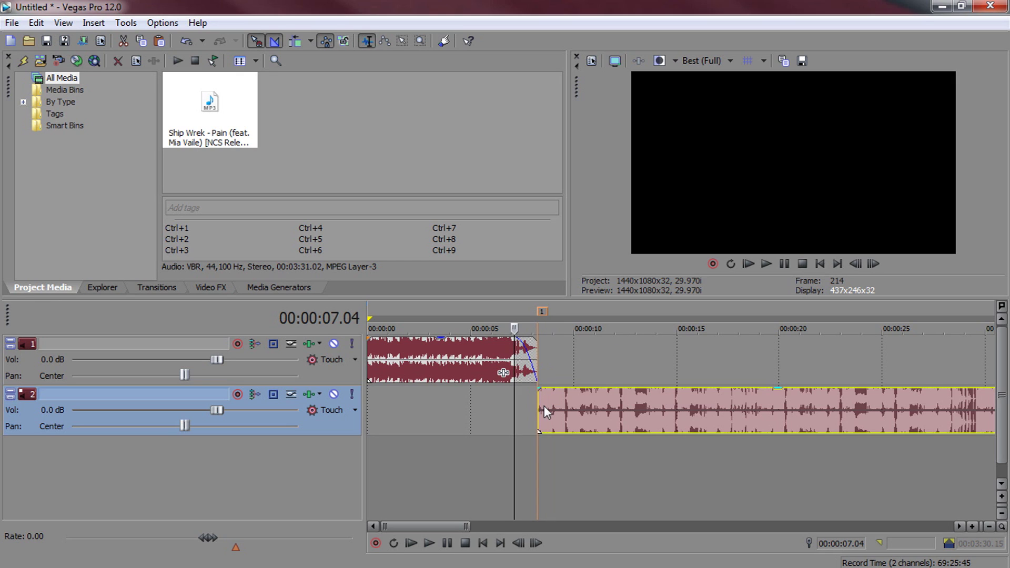
scroll(542, 409, up, 3)
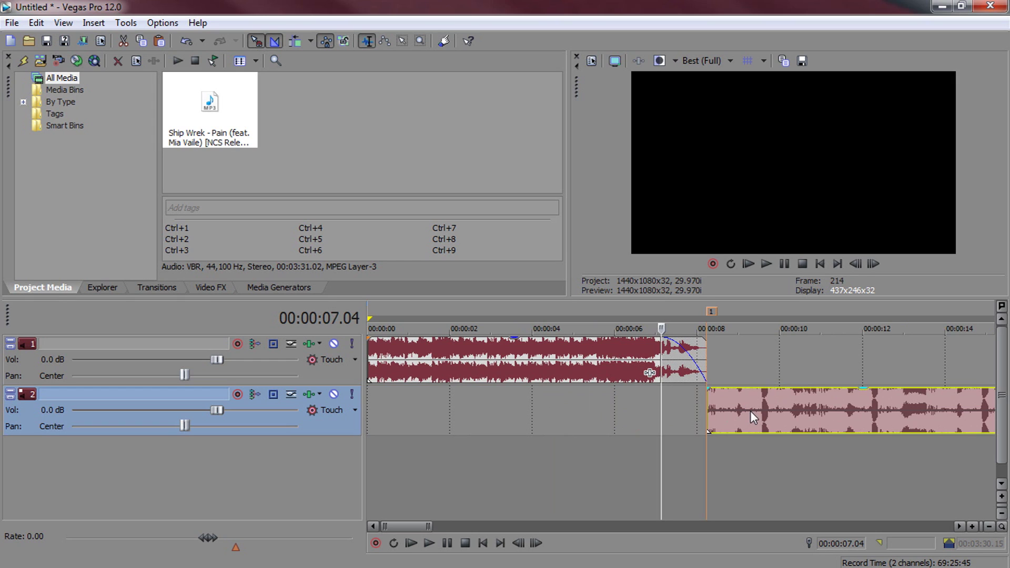
drag(751, 411, 720, 299)
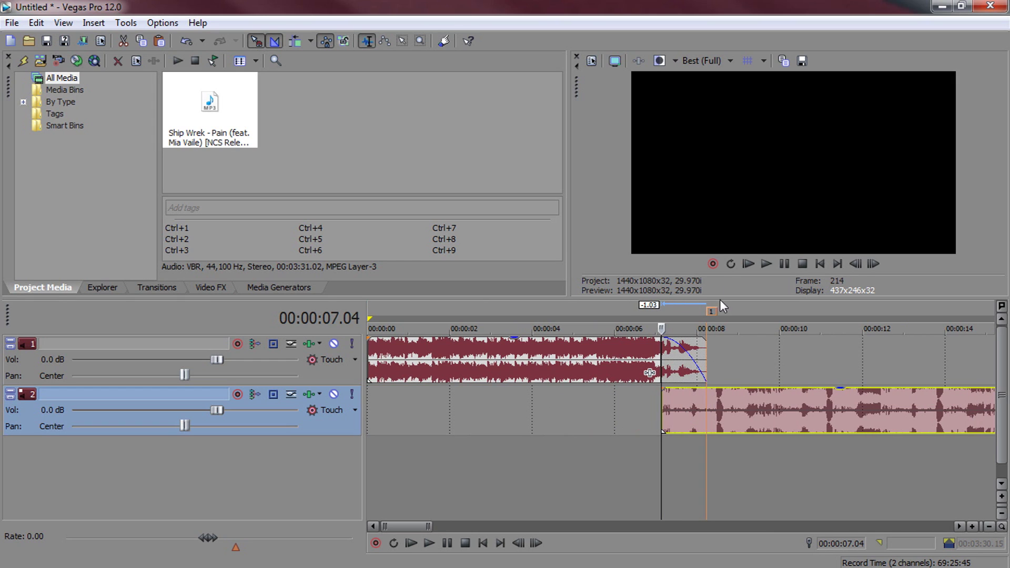
click(785, 264)
click(700, 419)
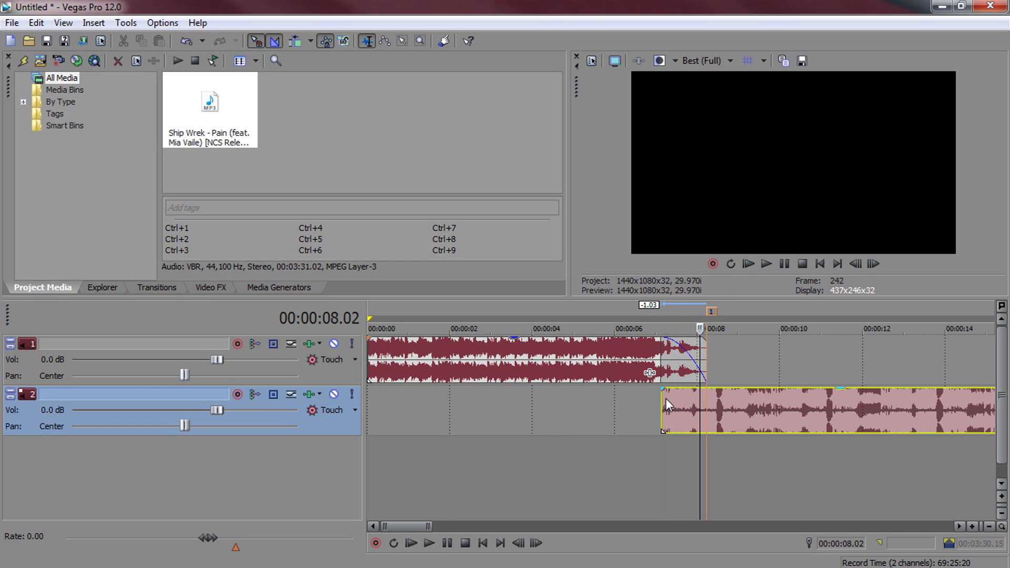
Step: Return the drop clip to 00:00:08.07 and extend its start under the fade-out
drag(665, 399, 715, 405)
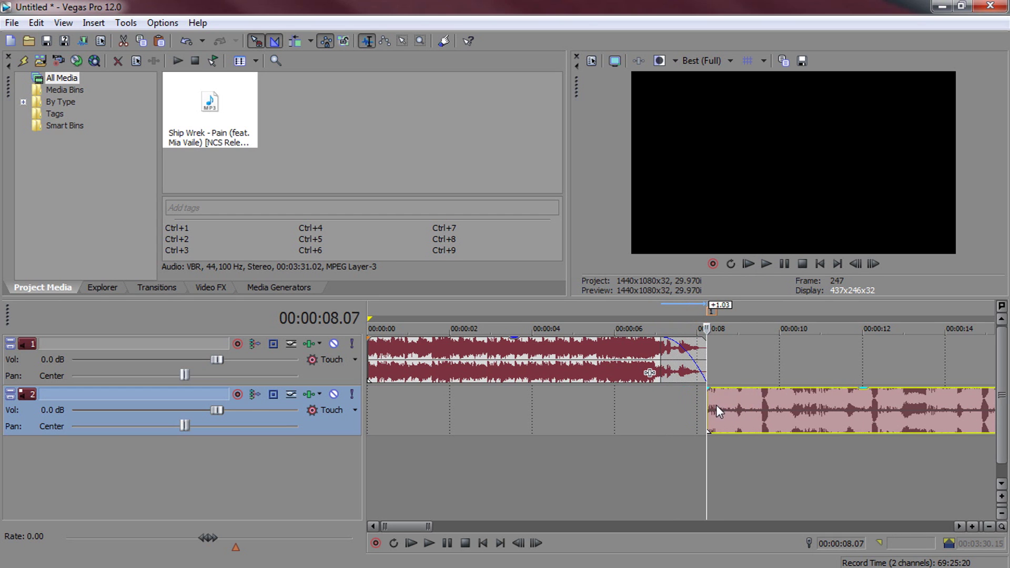
click(661, 354)
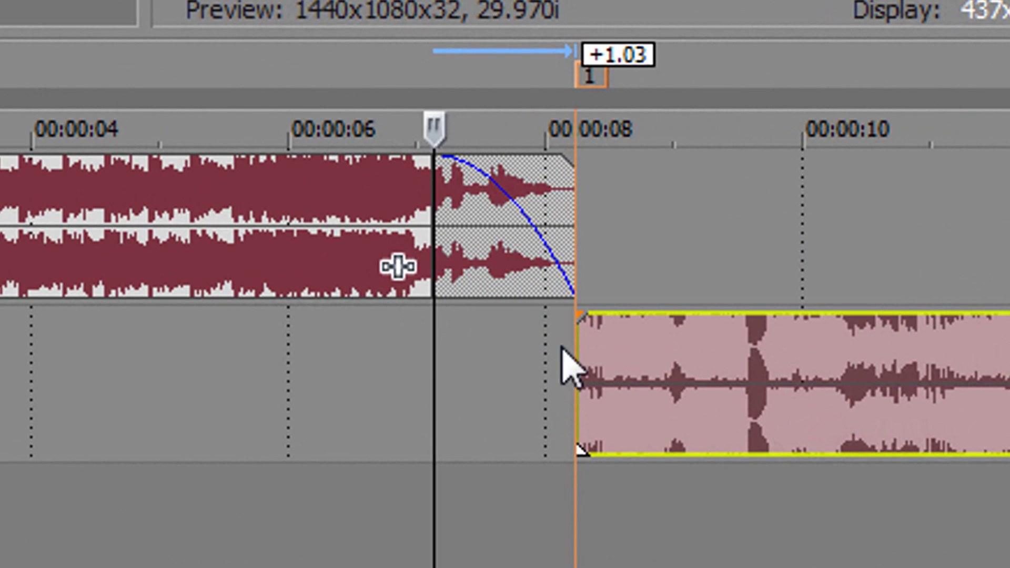
drag(581, 352, 428, 358)
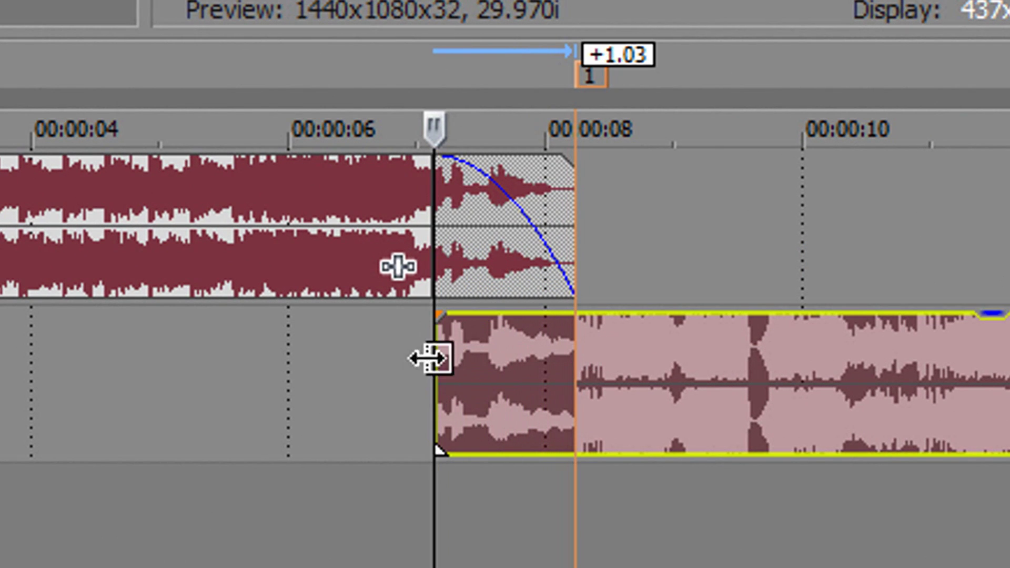
Step: Fade in the drop clip over about one second, overlapping the build-up's fade-out
click(492, 357)
click(489, 225)
click(477, 253)
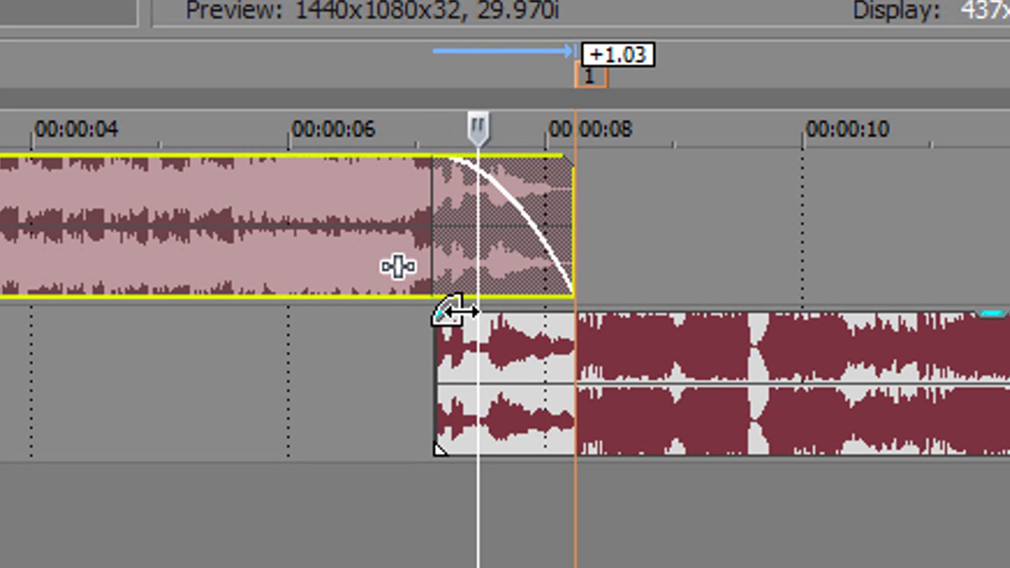
drag(452, 311, 570, 320)
click(331, 379)
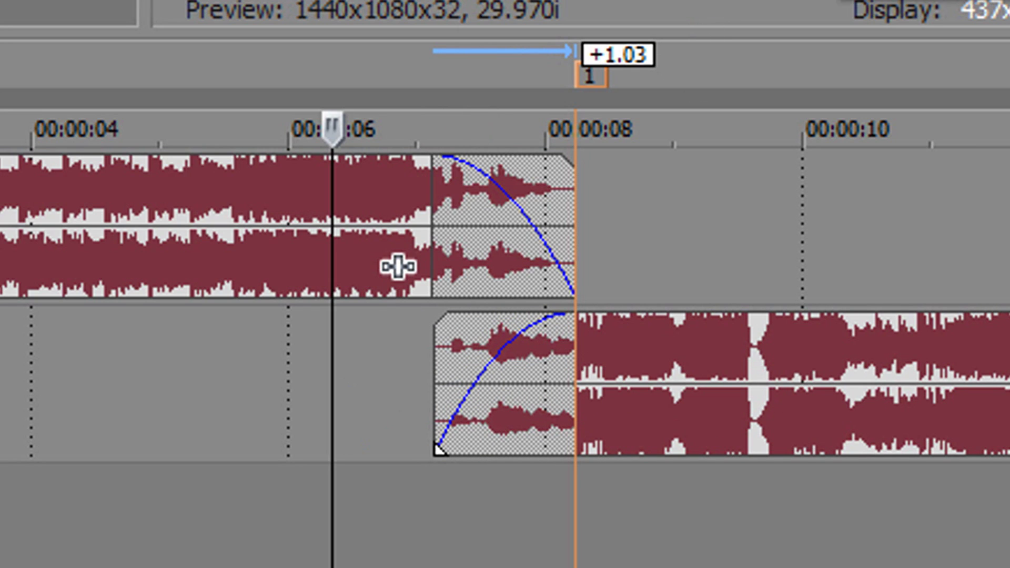
Step: Preview the crossfade, then stop playback and reselect the build-up clip
key(space)
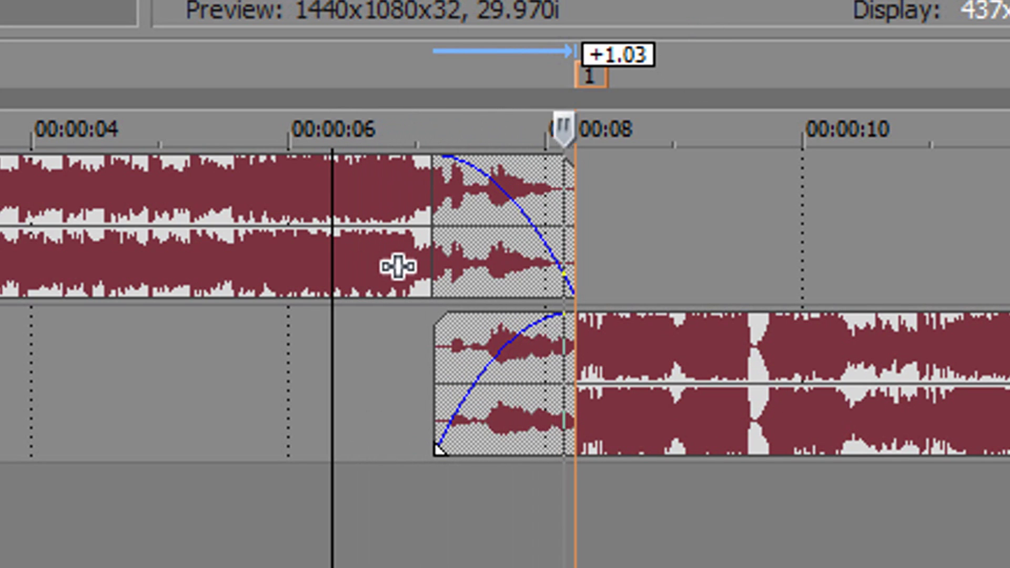
click(400, 492)
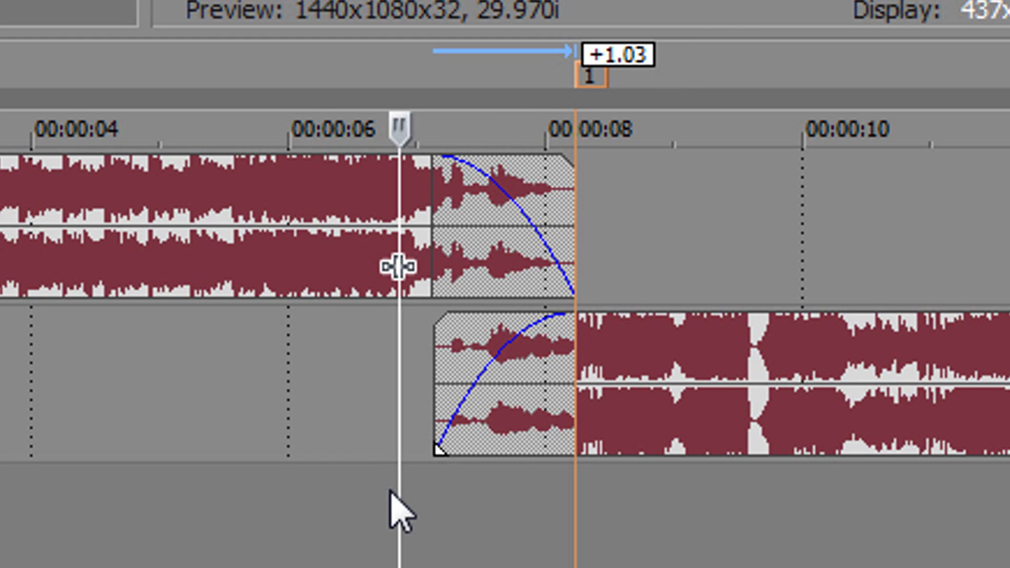
scroll(424, 386, down, 5)
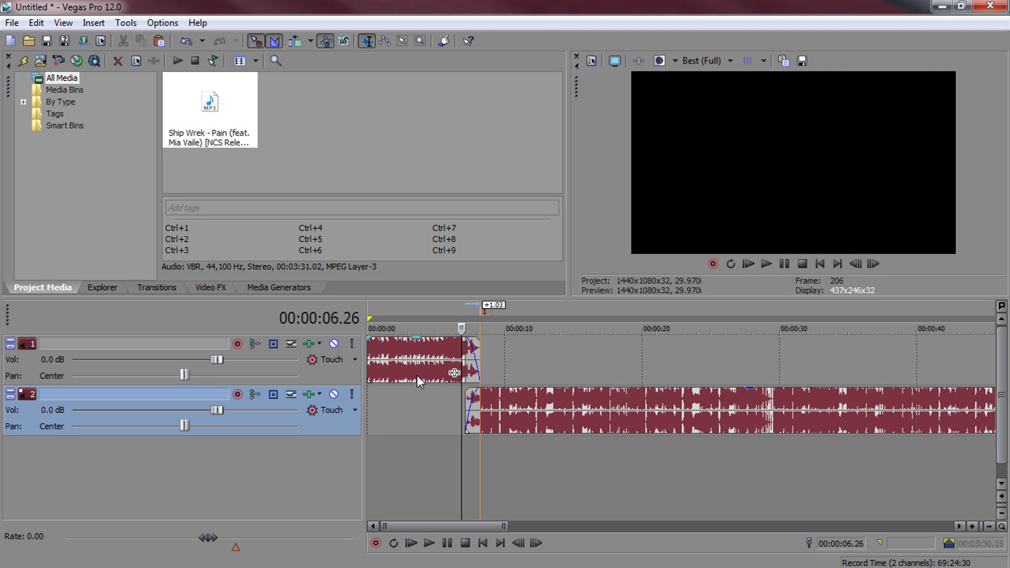
click(417, 375)
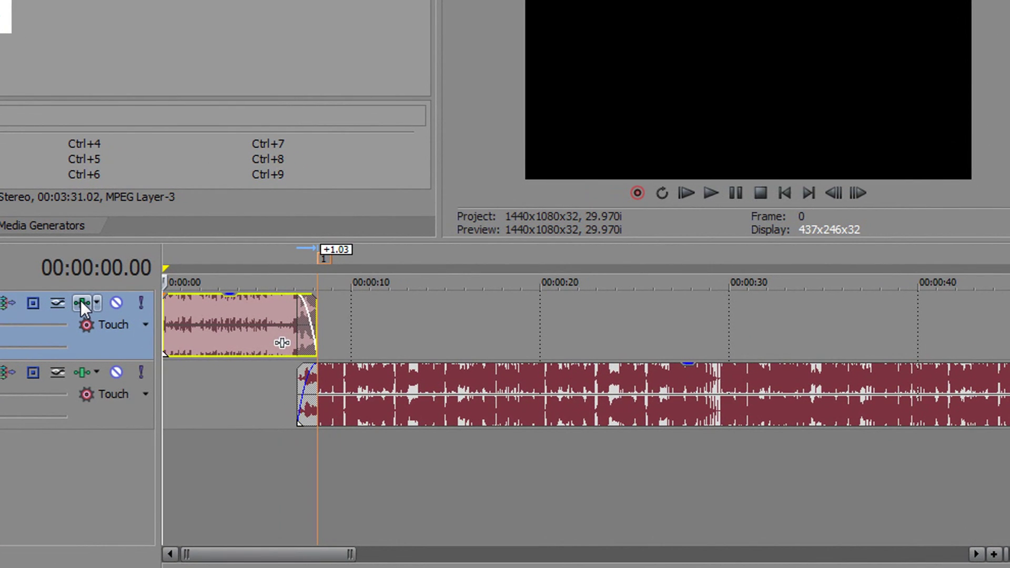
Step: Add ExpressFX Equalization to track 1 and cut its Treble to -25.0 dB
click(81, 302)
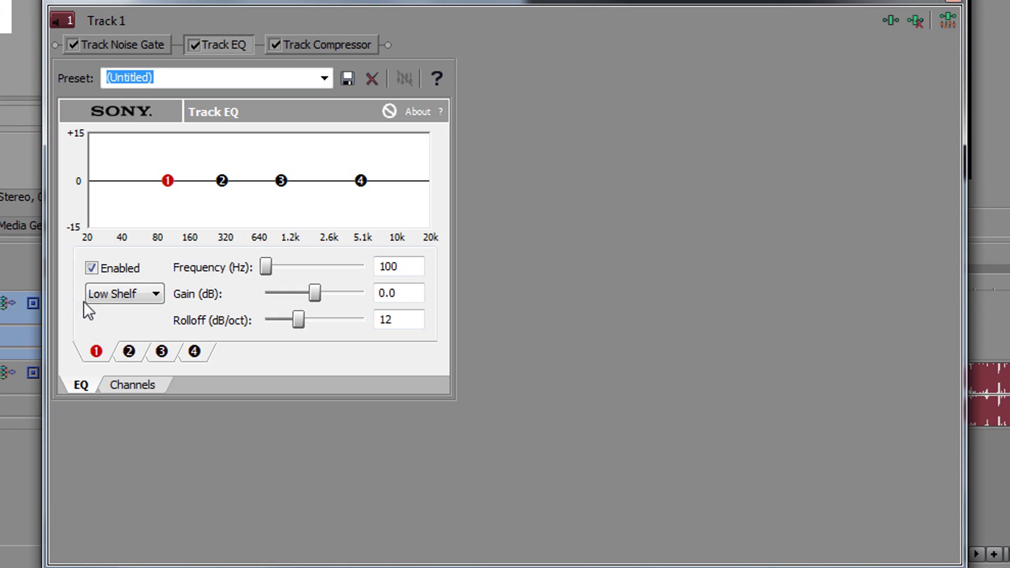
click(890, 23)
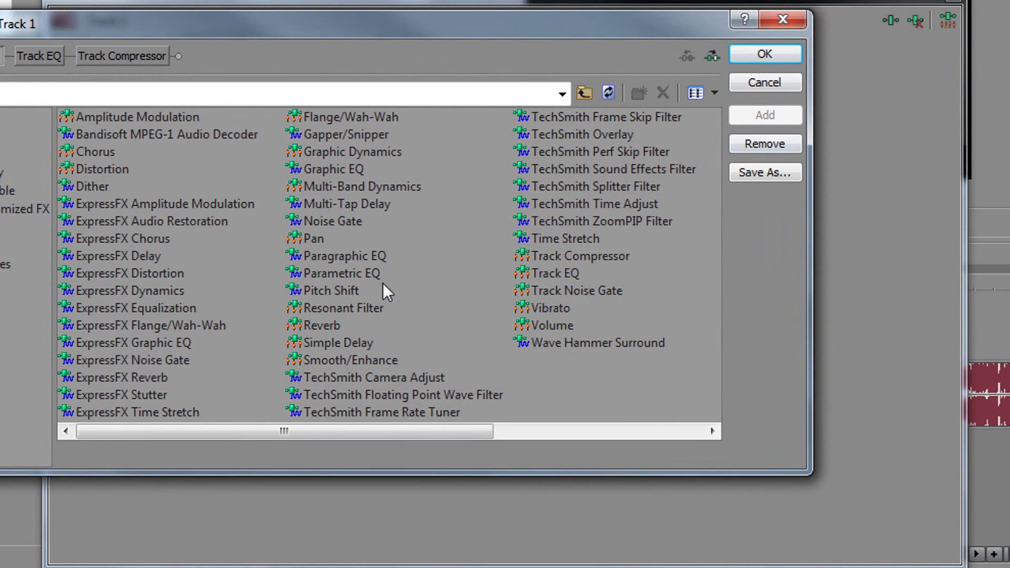
double_click(138, 310)
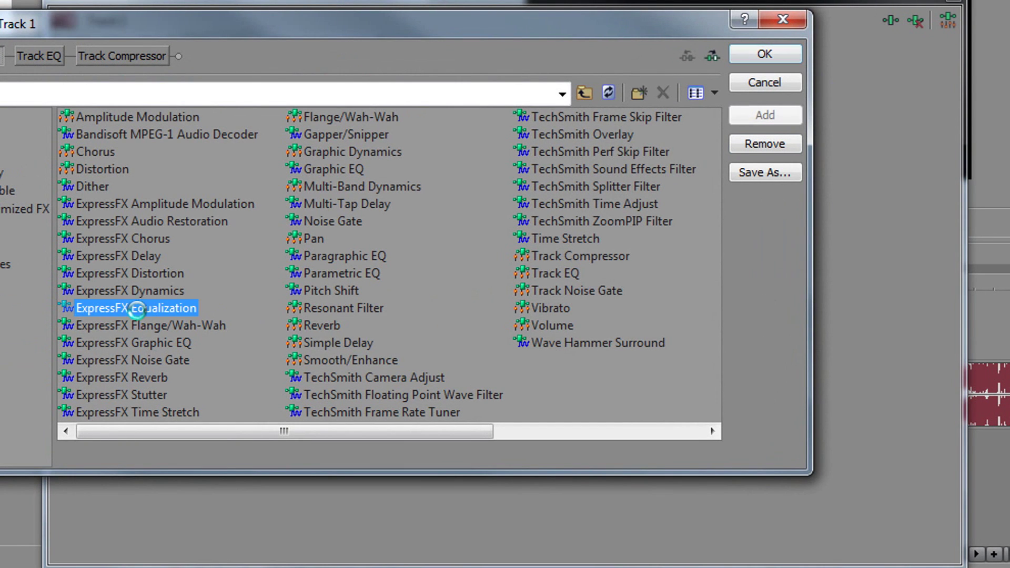
click(786, 50)
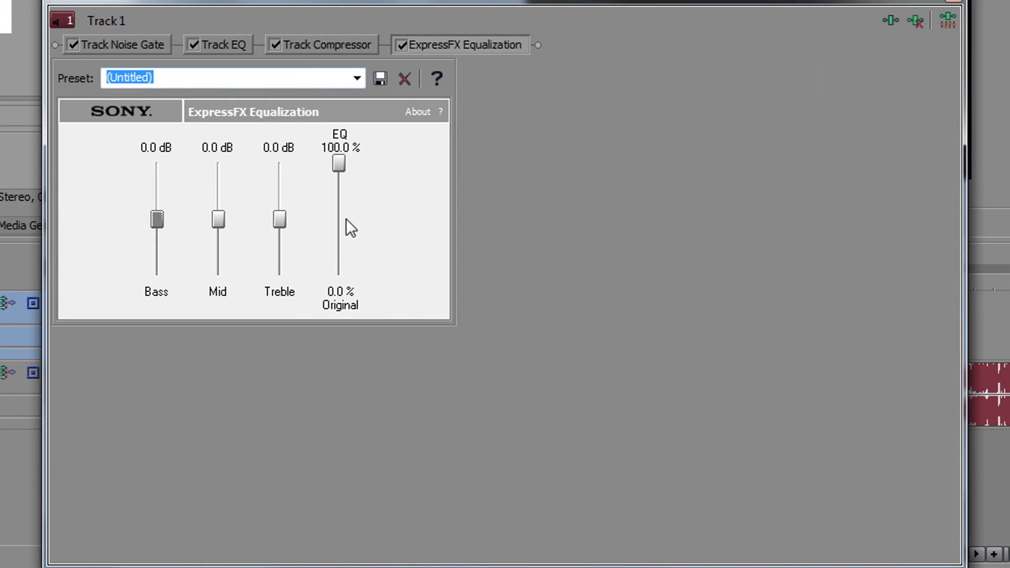
drag(283, 225, 232, 537)
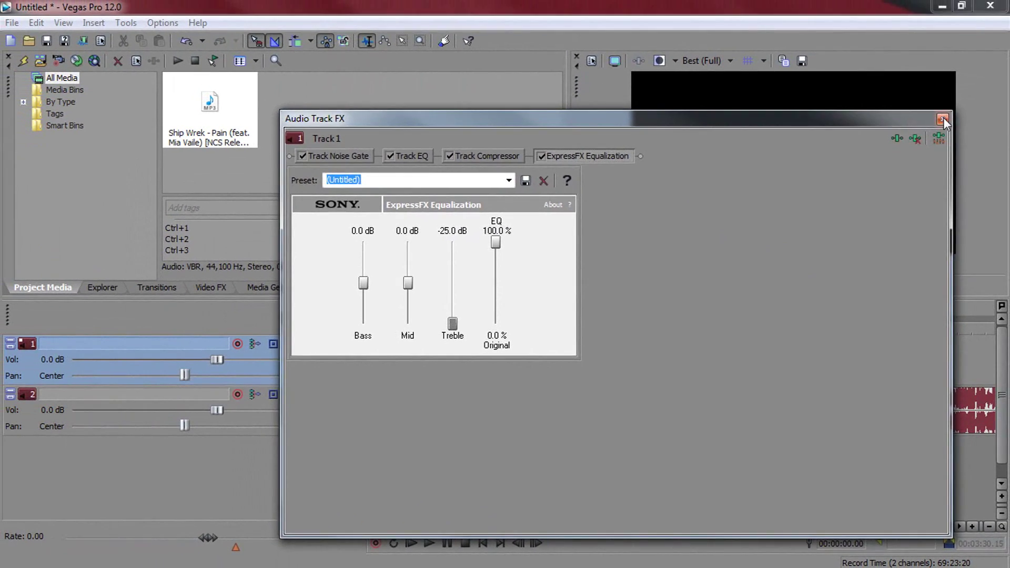
click(943, 118)
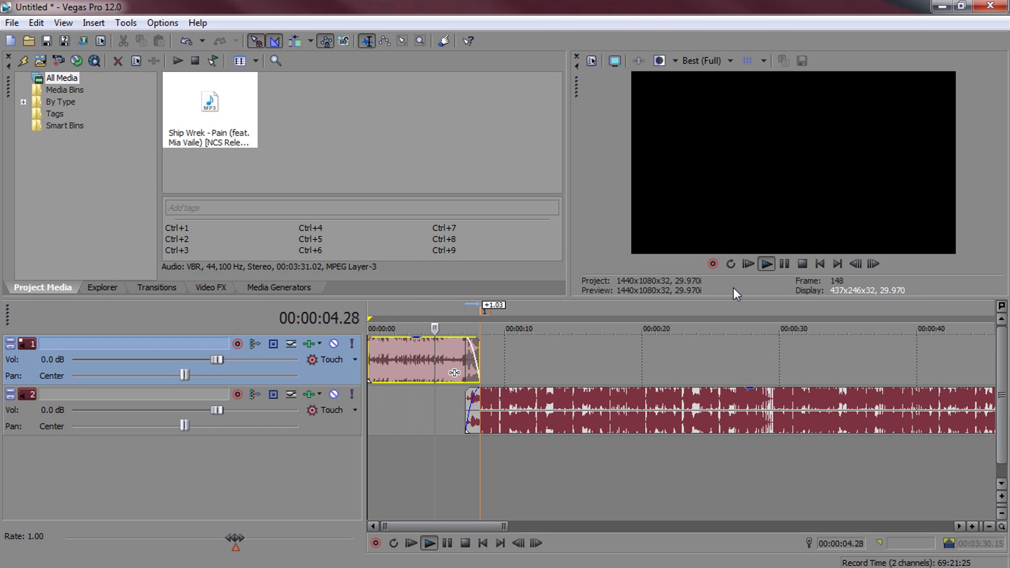
click(784, 264)
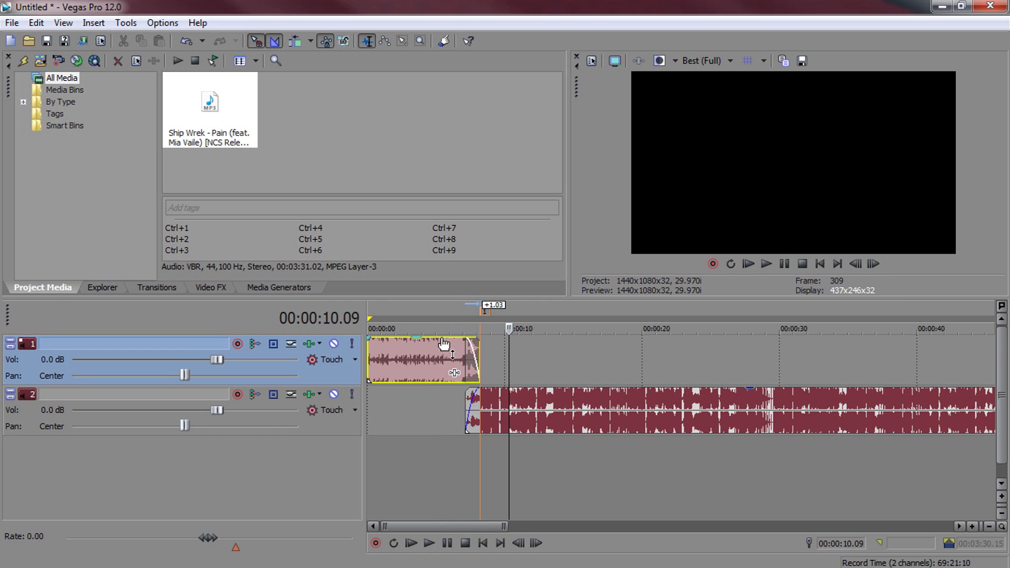
key(ctrl+Home)
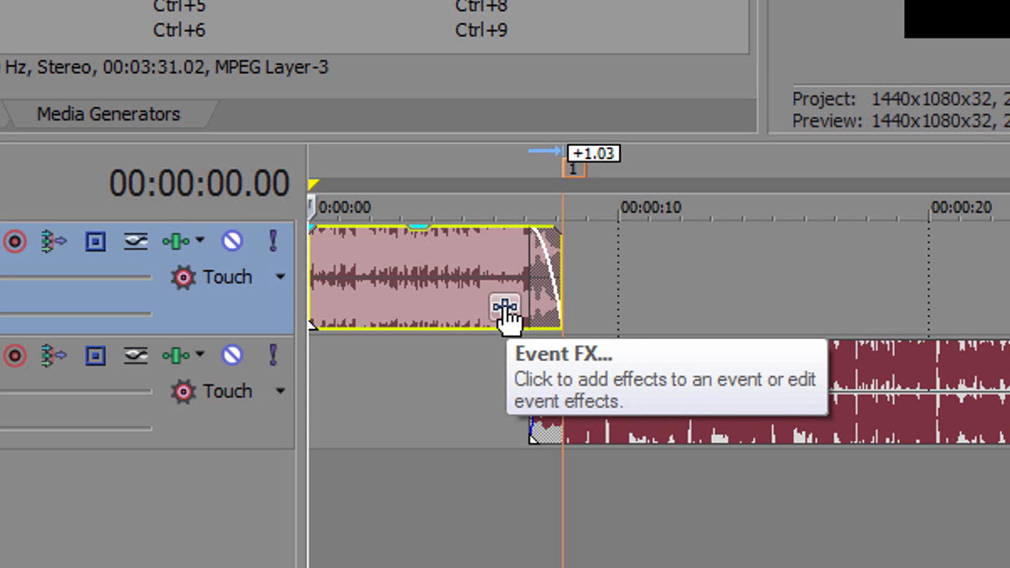
click(454, 374)
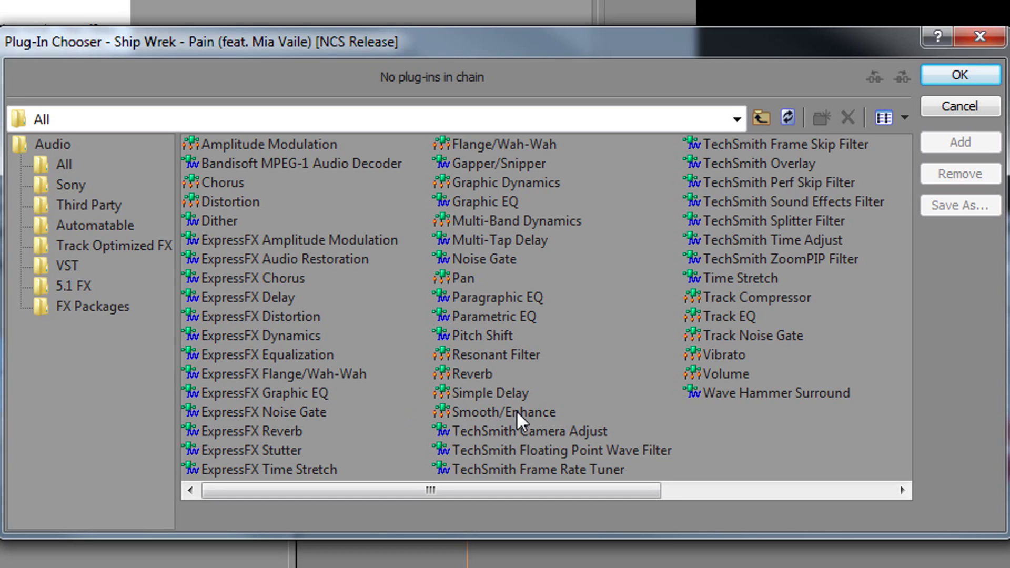
Step: Add four Smooth/Enhance effects to the build-up clip's event chain
double_click(490, 411)
double_click(490, 411)
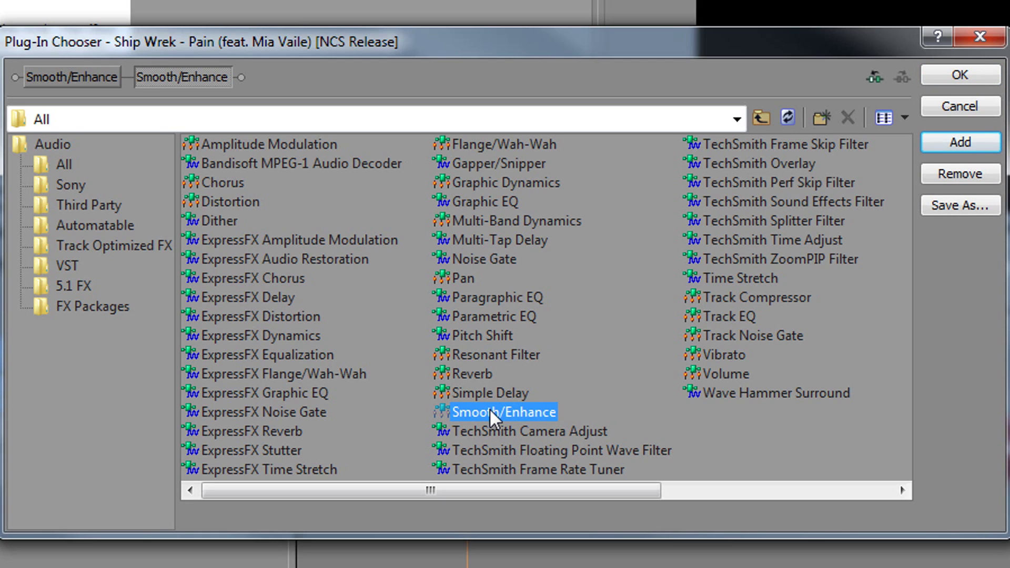
double_click(490, 411)
double_click(490, 411)
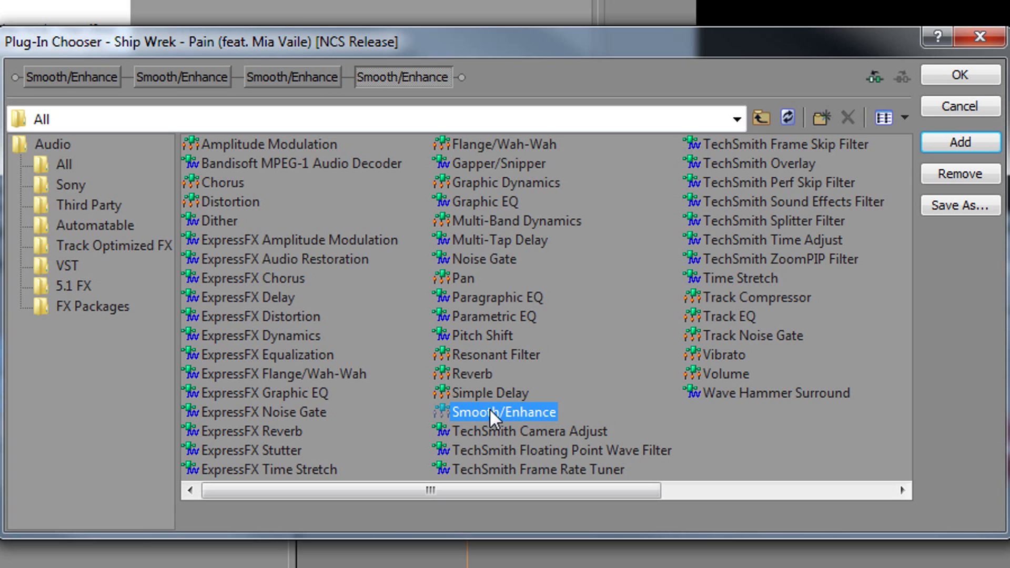
click(942, 76)
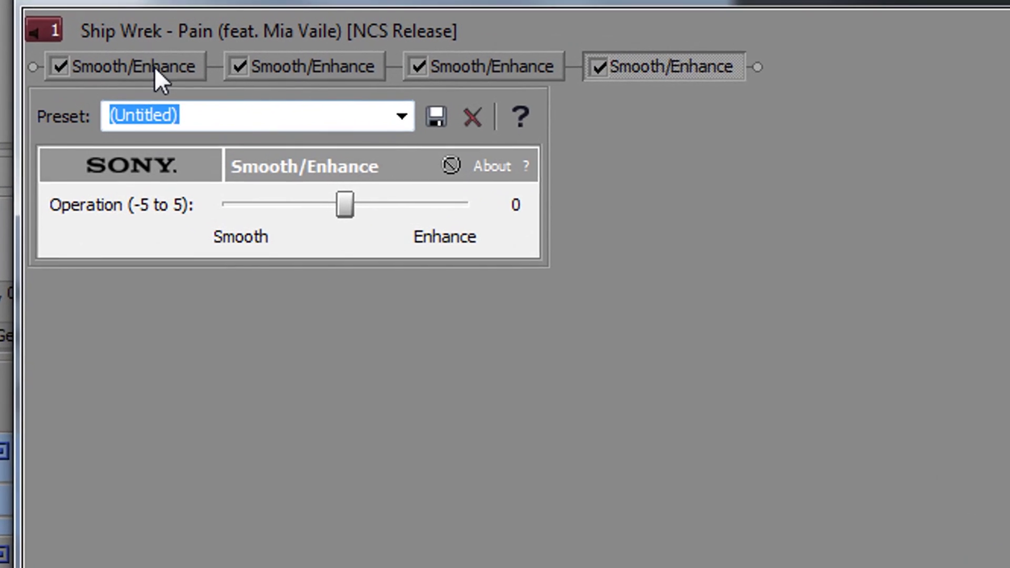
Step: Set the first and second Smooth/Enhance effects to -1
click(113, 59)
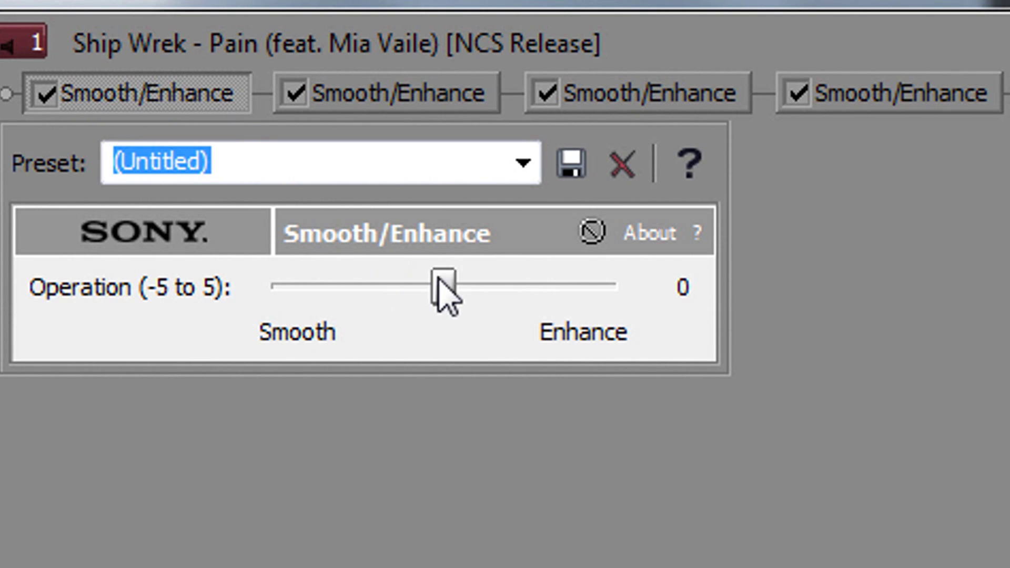
drag(443, 279, 429, 279)
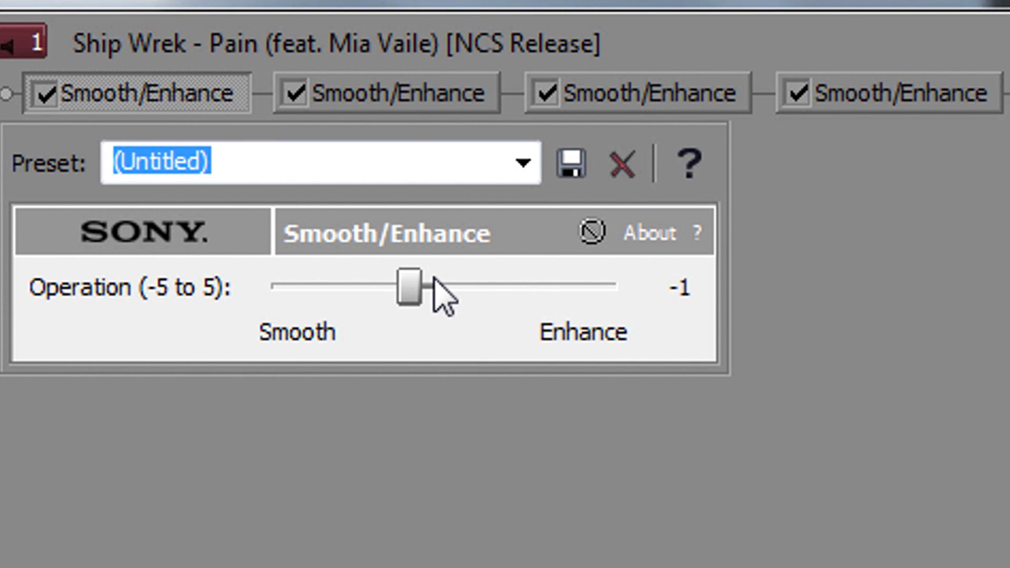
click(410, 95)
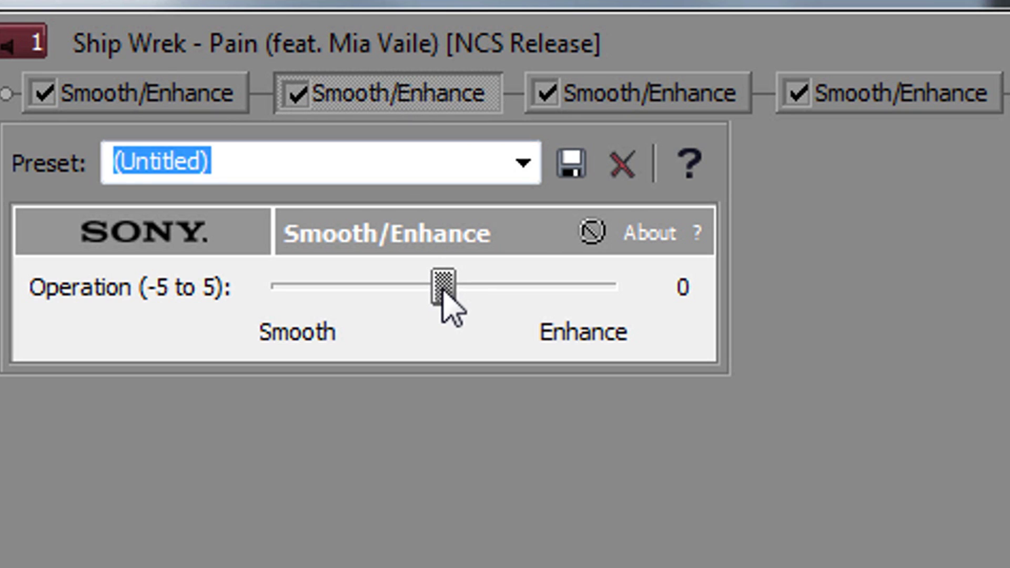
drag(437, 280, 408, 288)
Step: Push the third and fourth Smooth/Enhance effects fully to -5
click(700, 100)
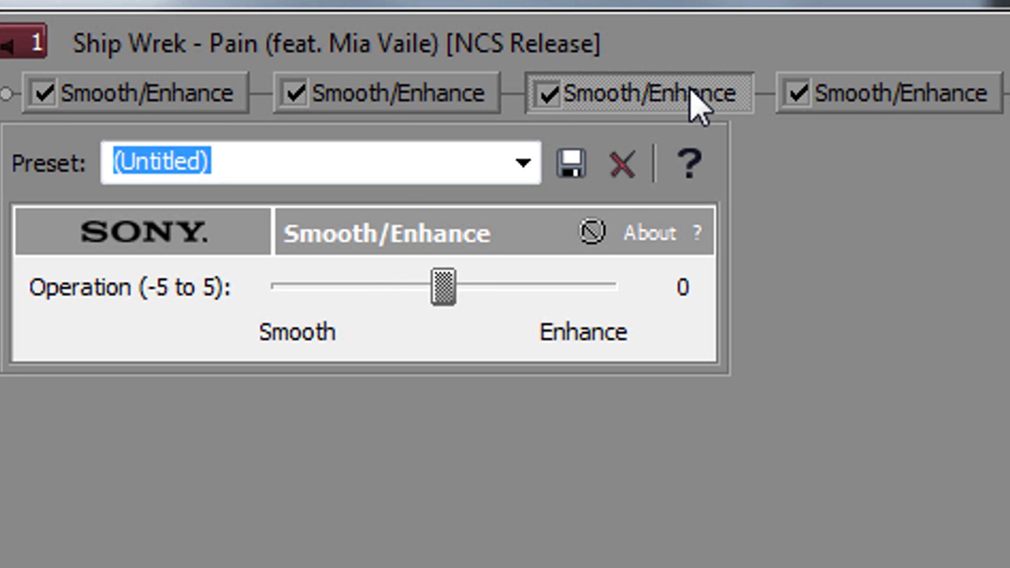
drag(442, 286, 409, 289)
drag(343, 292, 271, 290)
click(889, 97)
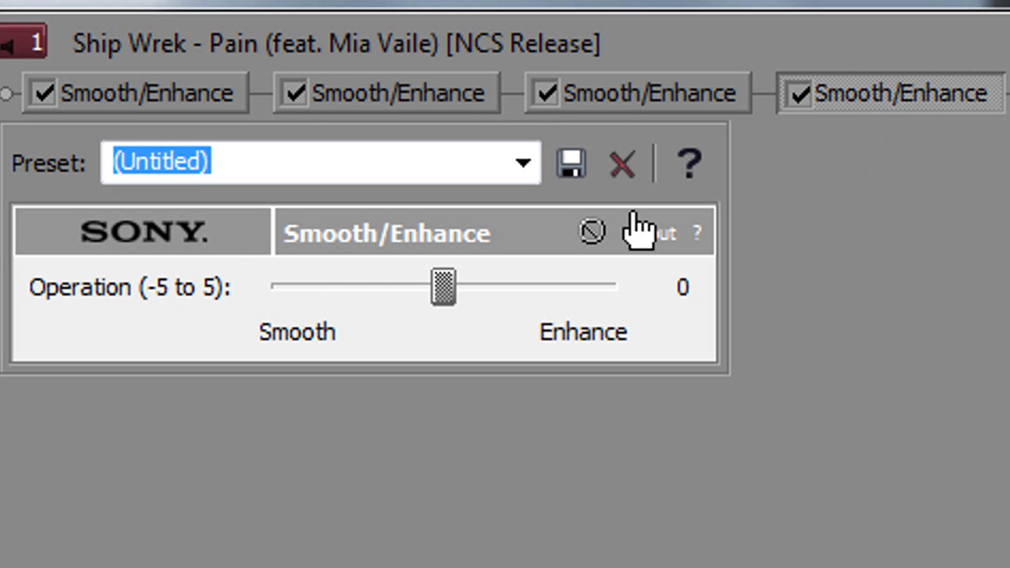
drag(458, 295, 266, 295)
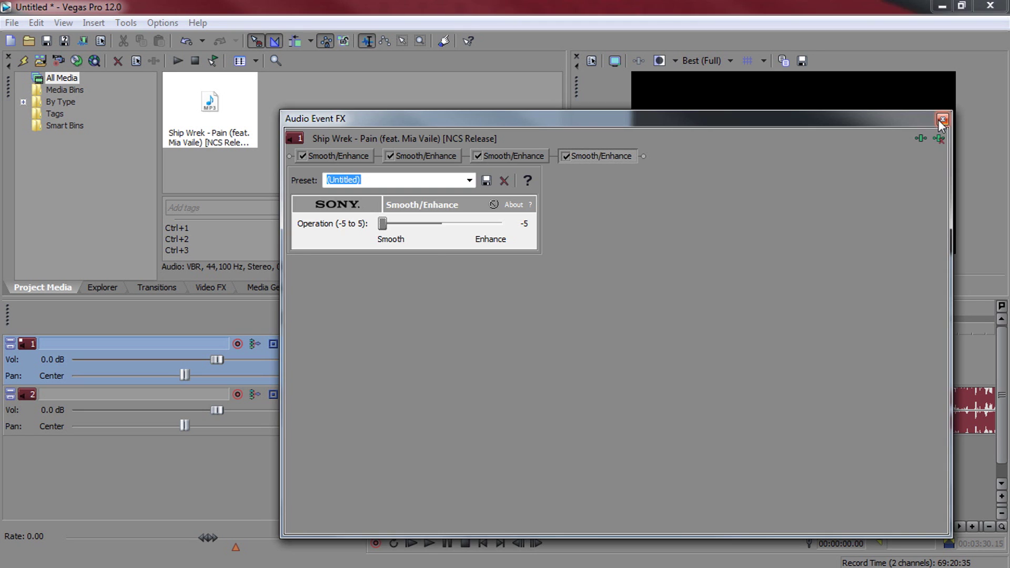
click(984, 118)
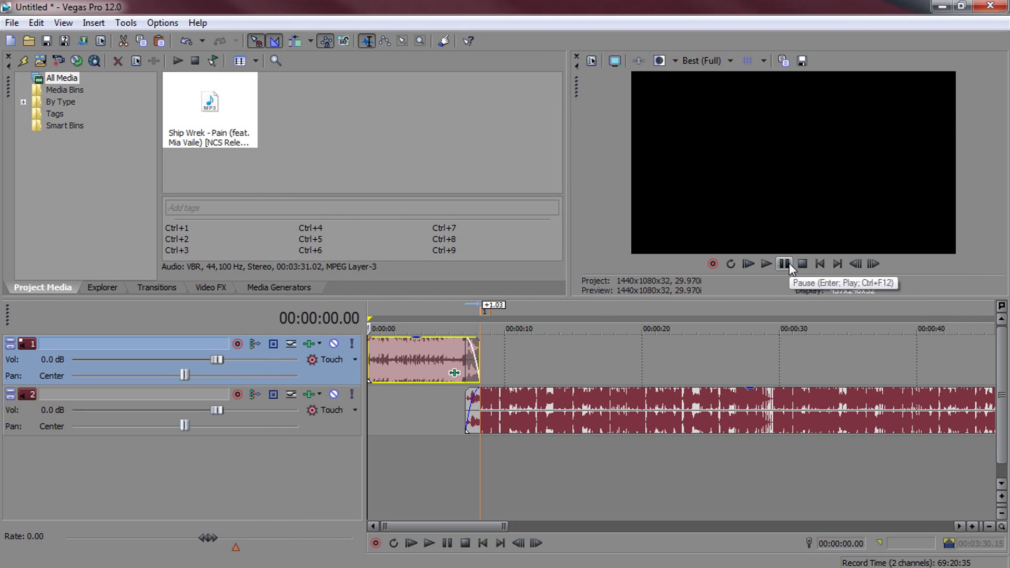
Step: Play the project from the start and pause at 00:00:10.26
key(space)
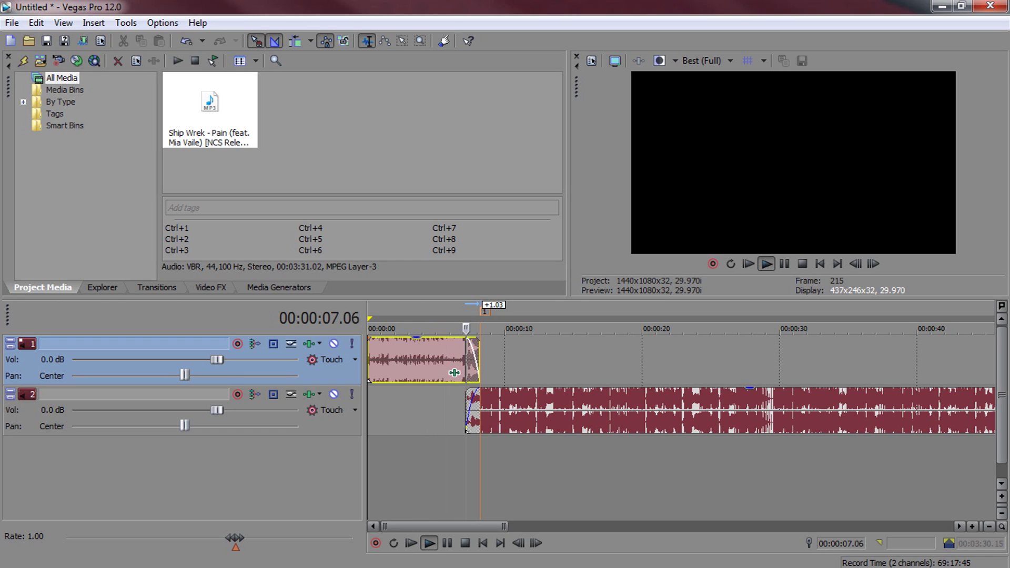
click(784, 266)
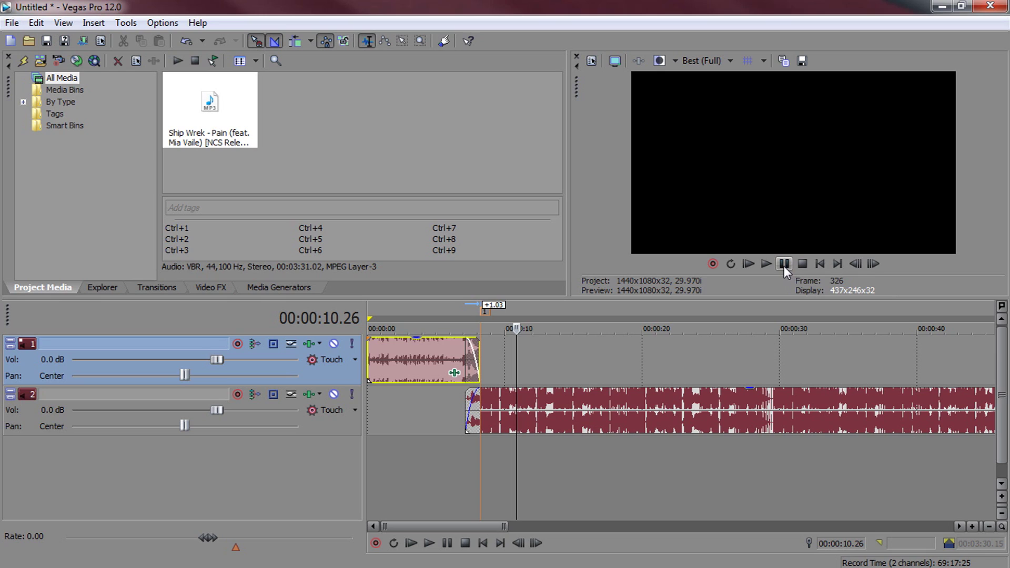